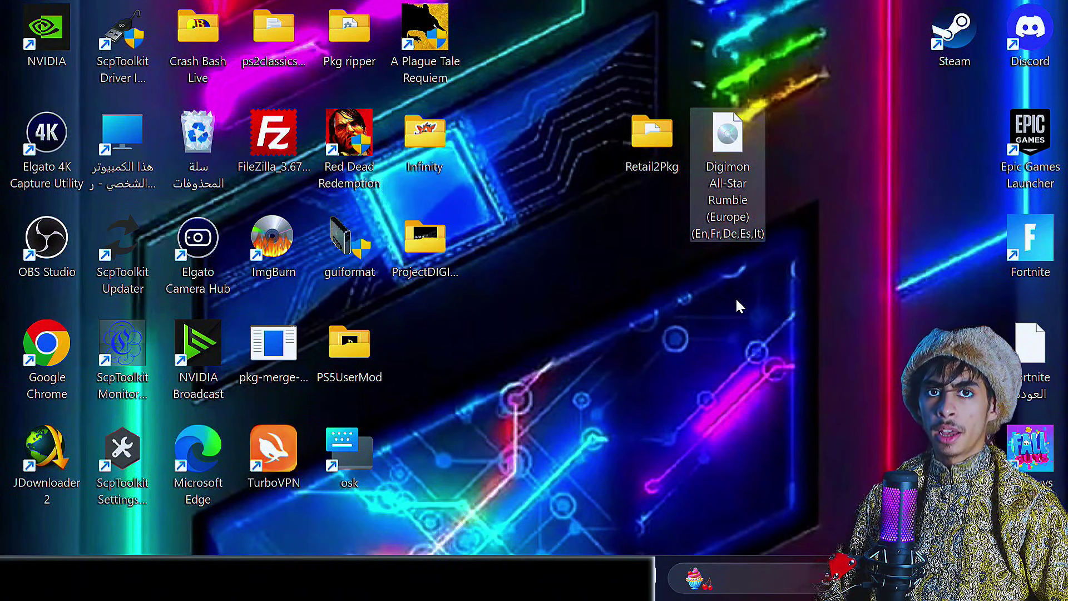
# Move the Digimon All-Star Rumble disc image on the desktop one icon slot farther from the Retail2Pkg folder
pyautogui.moveTo(728, 185)
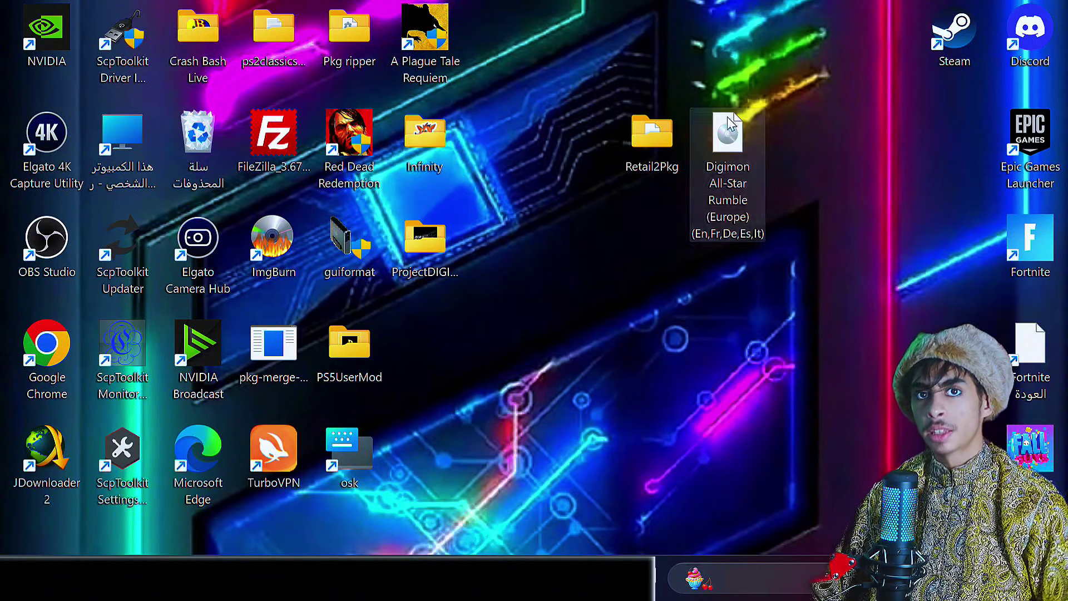
pyautogui.moveTo(740, 139)
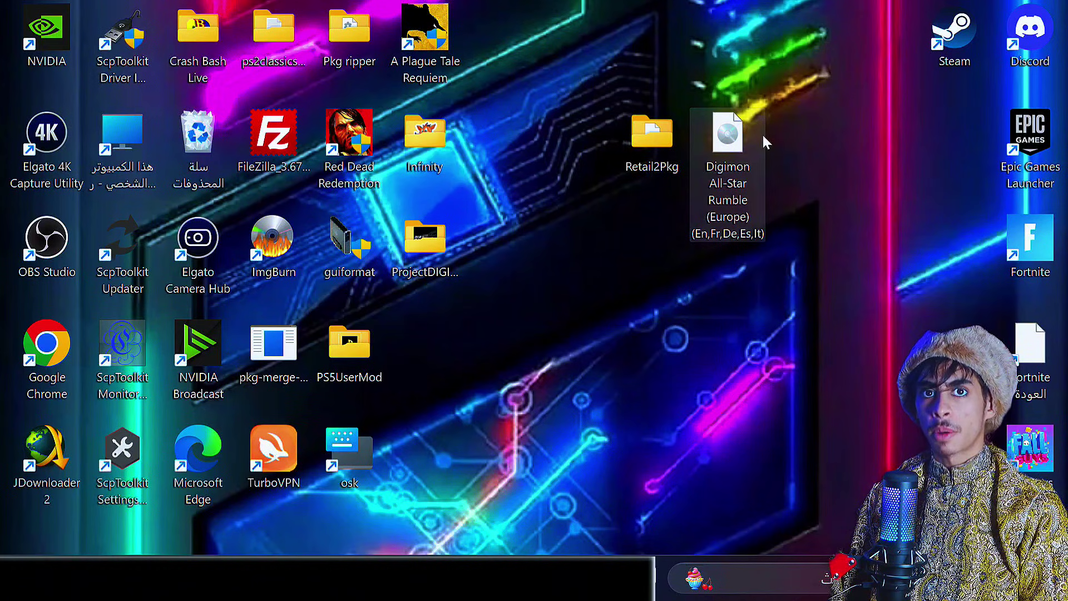
pyautogui.moveTo(735, 159)
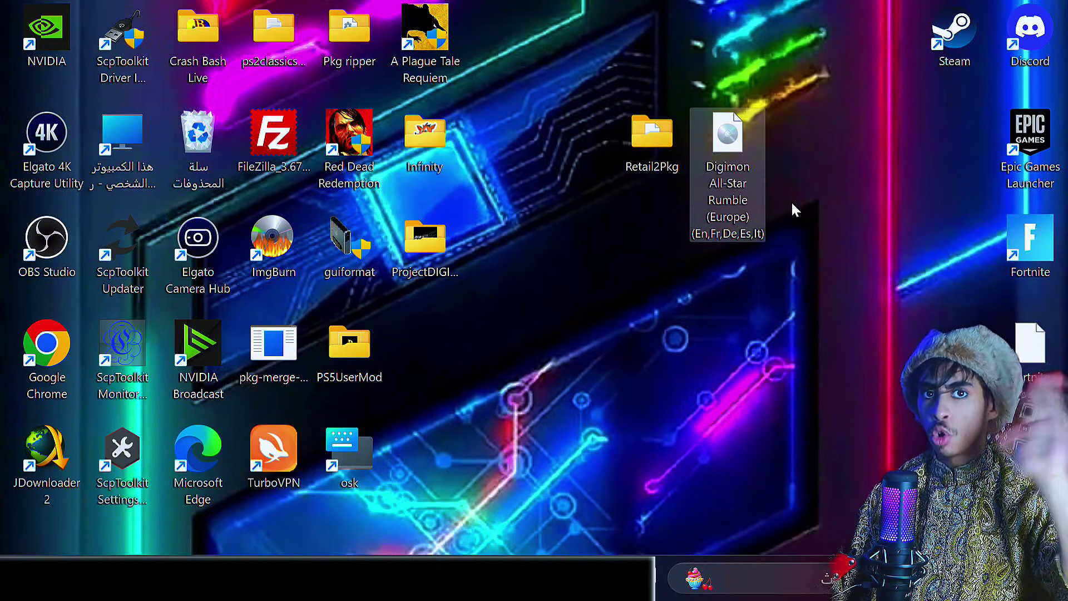
pyautogui.moveTo(743, 146); pyautogui.dragTo(819, 145)
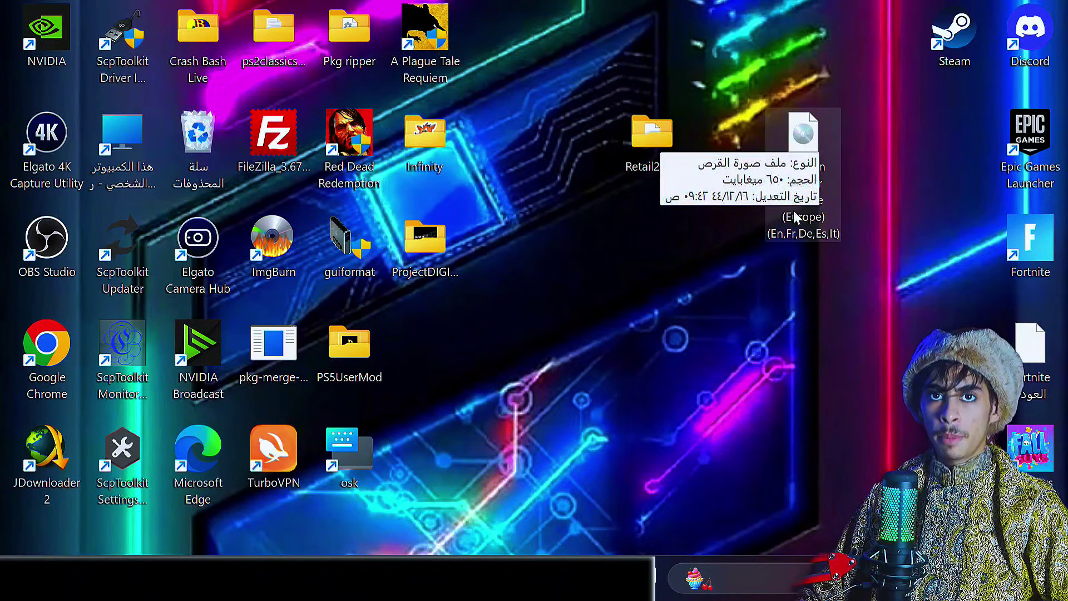
pyautogui.rightClick(808, 144)
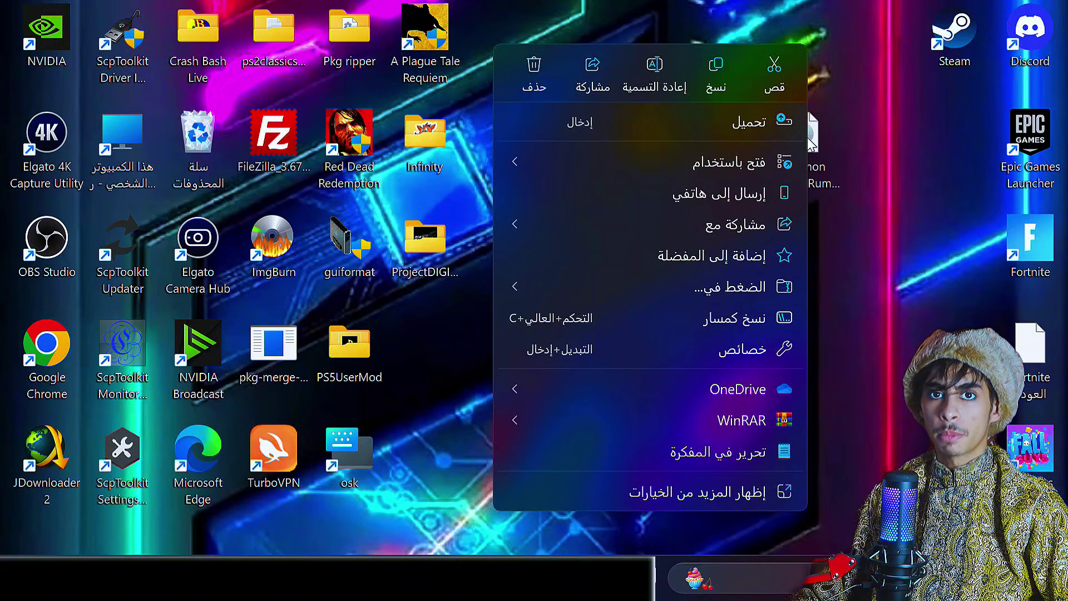
pyautogui.moveTo(754, 422)
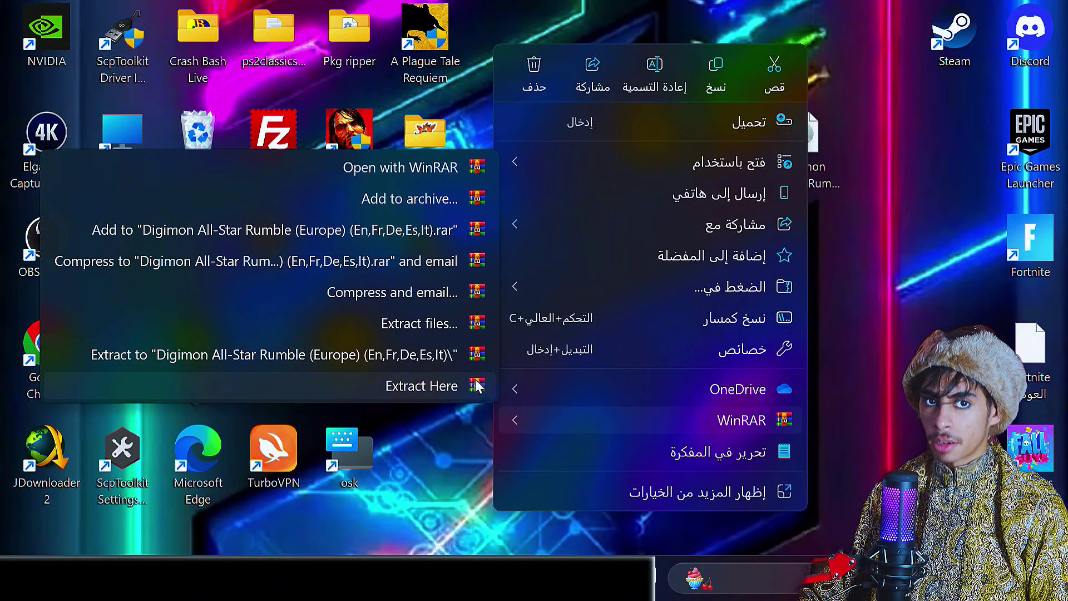
pyautogui.click(440, 473)
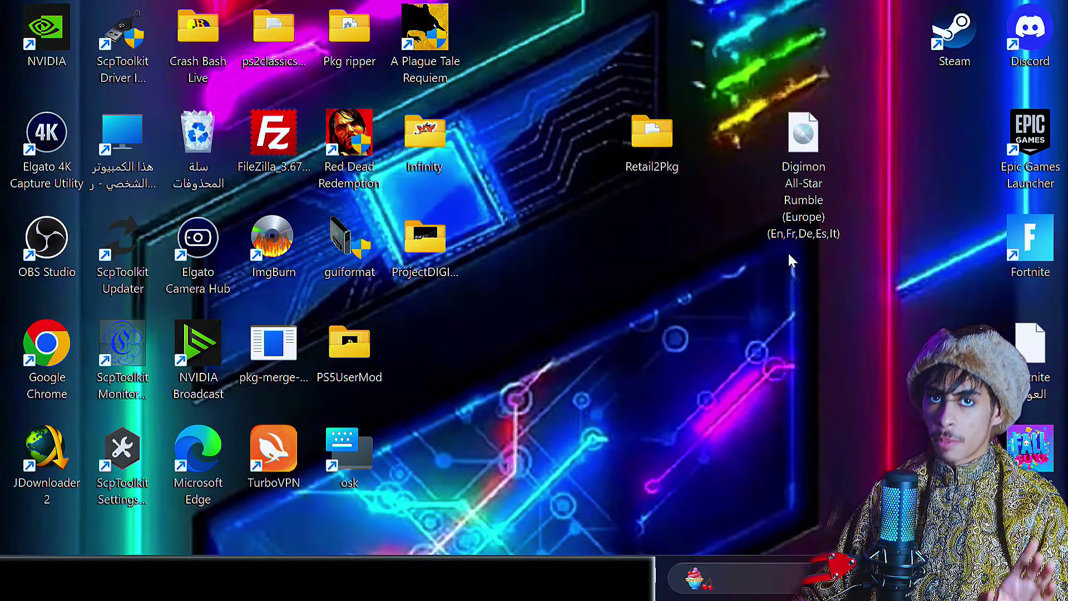
# Extract the Digimon All-Star Rumble disc image with WinRAR into a folder of the same name and open that folder
pyautogui.rightClick(818, 173)
pyautogui.click(773, 416)
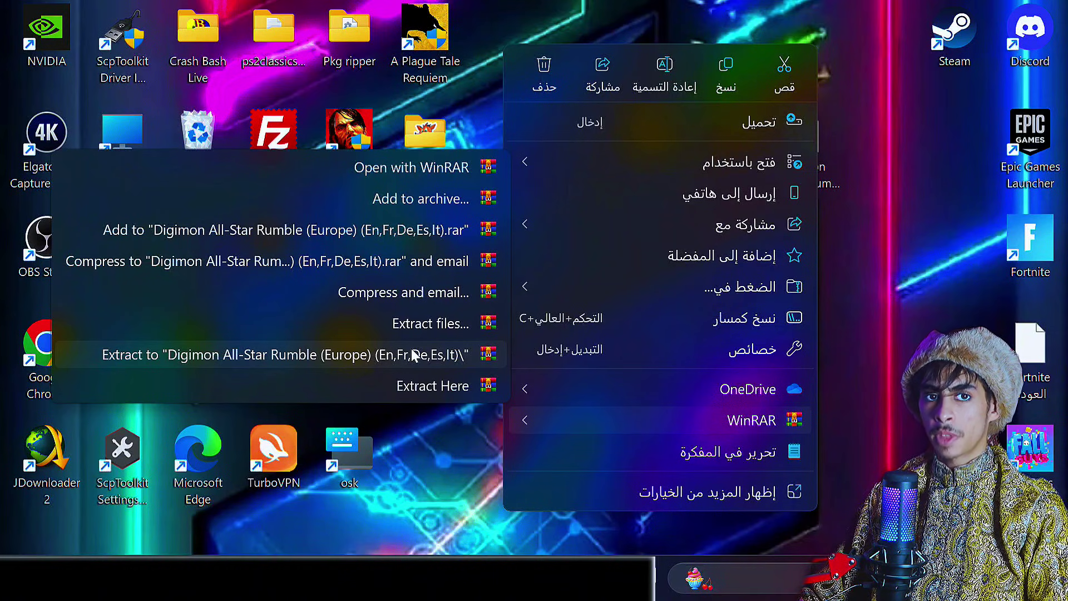
pyautogui.click(413, 355)
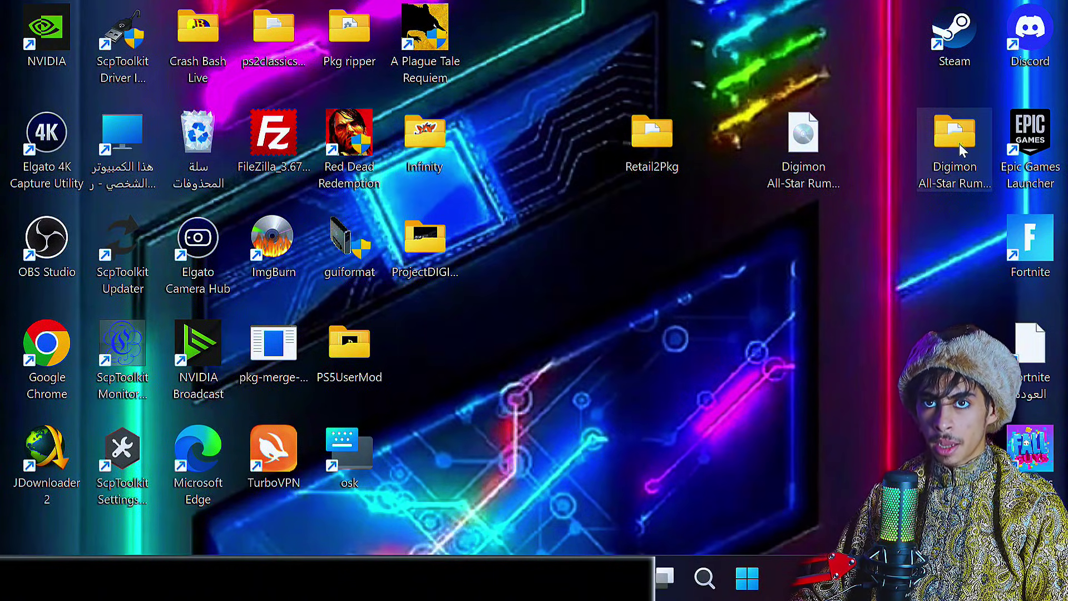
pyautogui.doubleClick(968, 147)
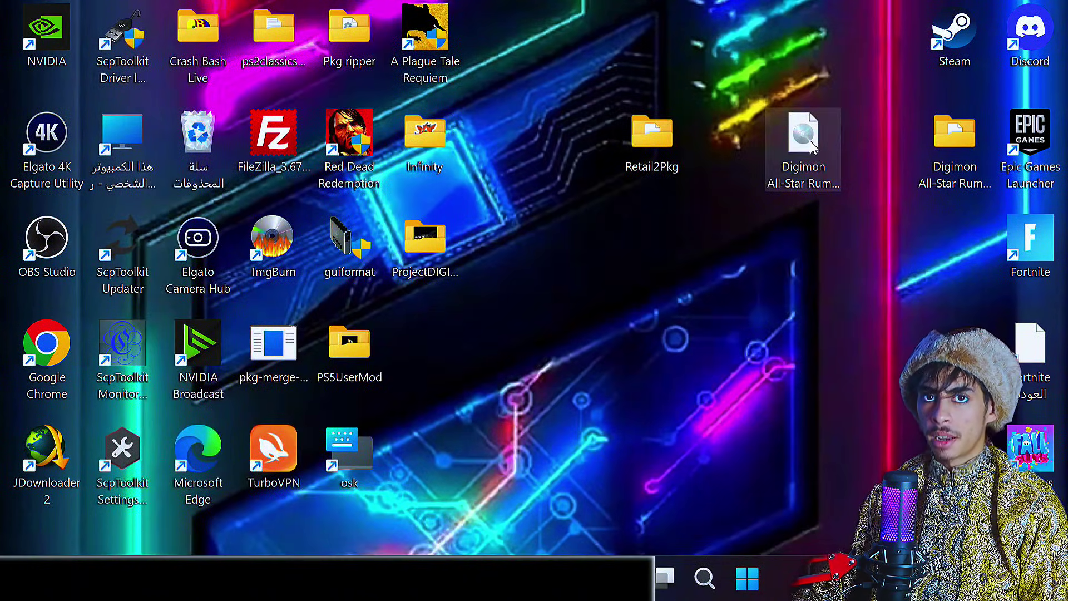
# Move the Digimon disc image to the Recycle Bin and place the extracted game folder beside Retail2Pkg on the desktop
pyautogui.moveTo(810, 141); pyautogui.dragTo(245, 150)
pyautogui.moveTo(954, 145); pyautogui.dragTo(728, 146)
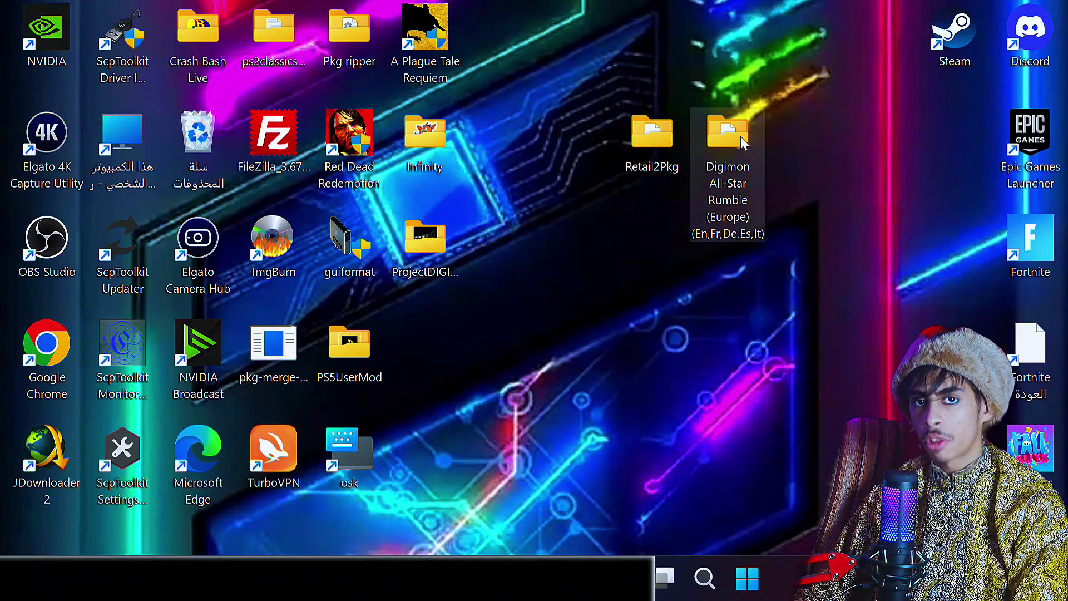
# Copy the PS3_GAME folder from the extracted Digimon All-Star Rumble folder and close its window
pyautogui.moveTo(739, 136)
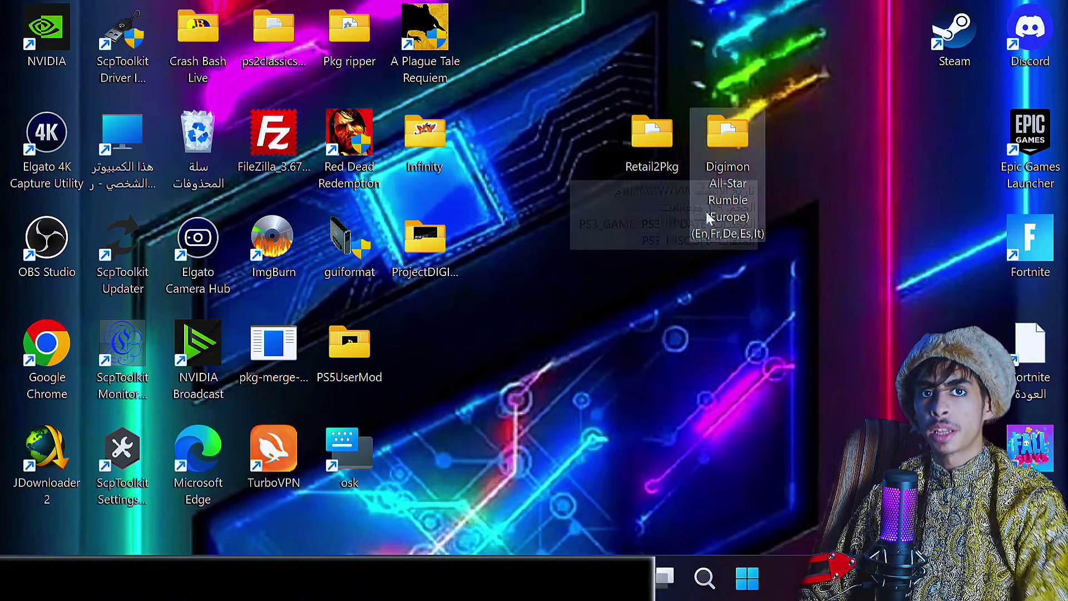
pyautogui.doubleClick(734, 150)
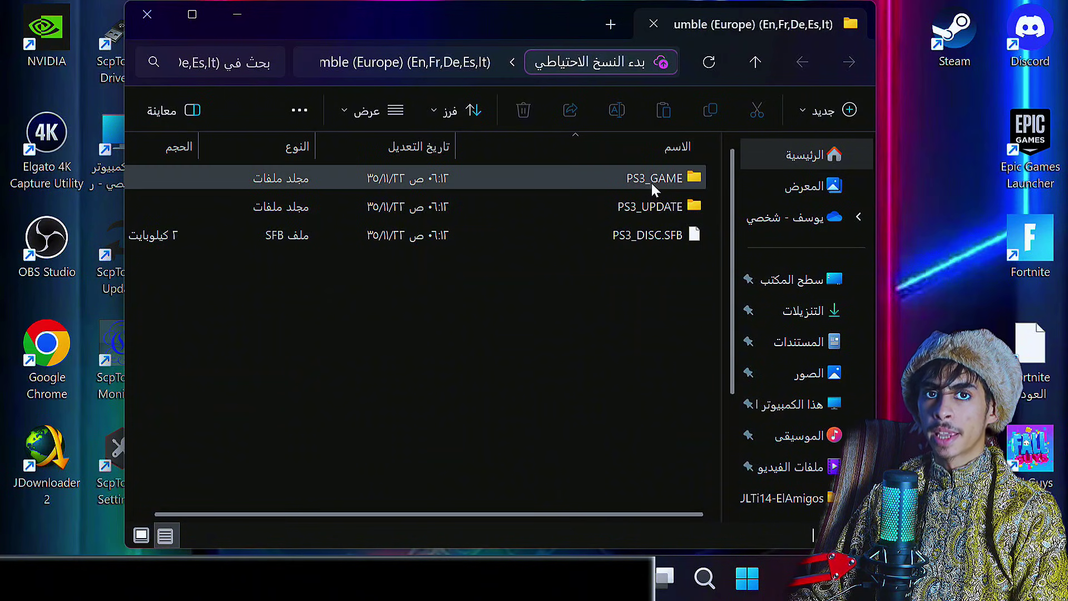
pyautogui.click(667, 186)
pyautogui.rightClick(666, 183)
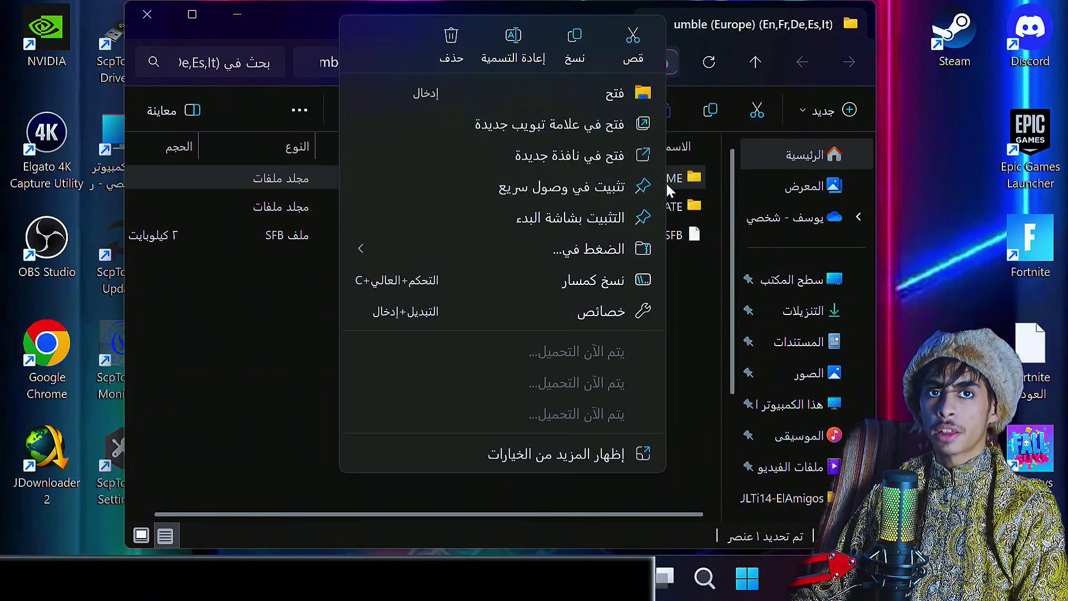
pyautogui.click(577, 42)
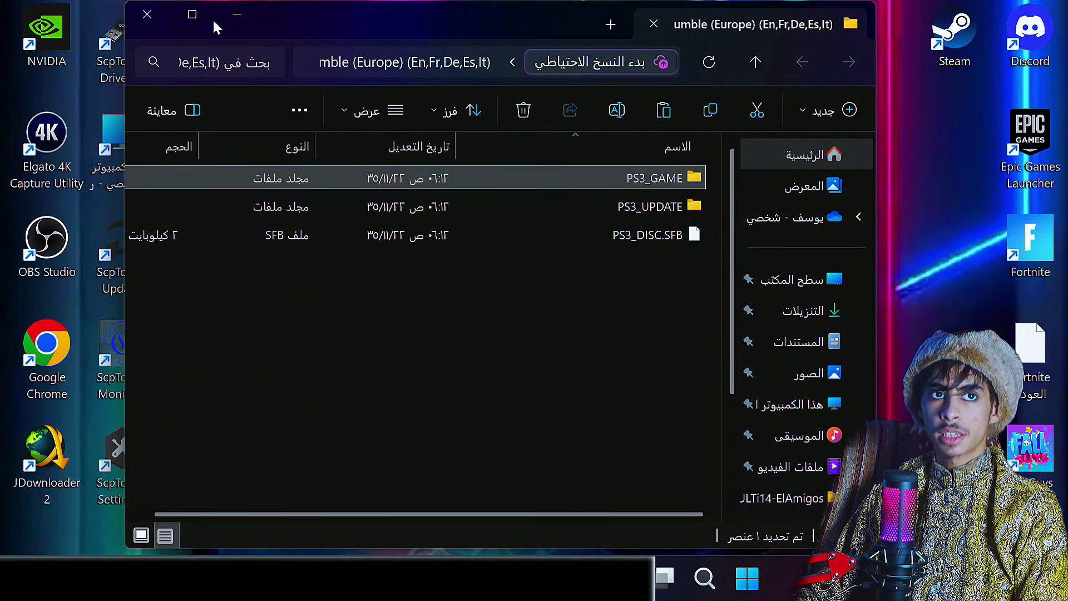
pyautogui.click(146, 14)
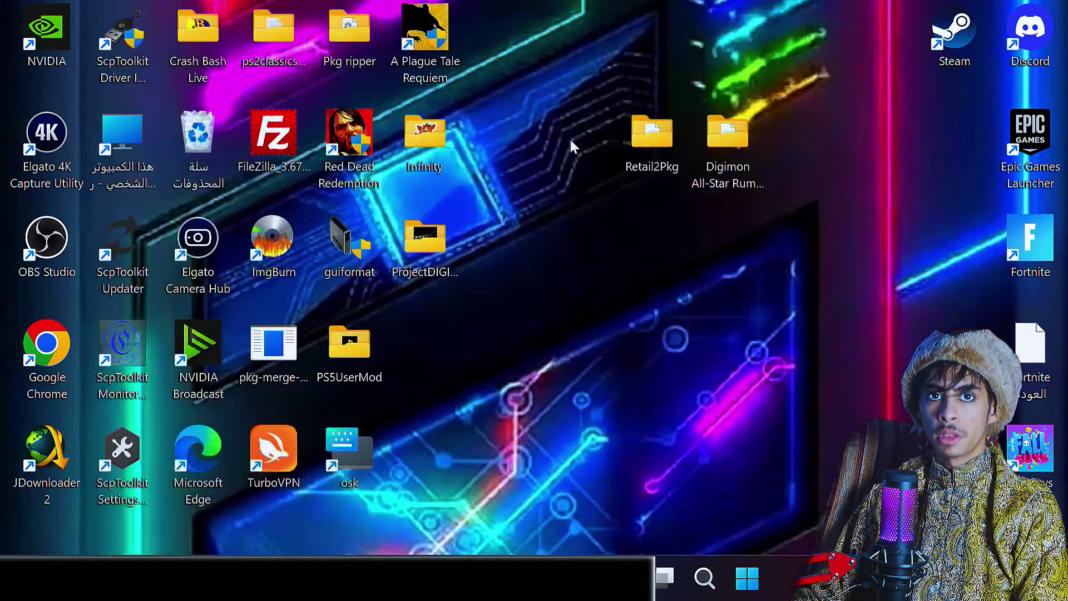
# Paste the copied PS3_GAME folder into the Retail2Pkg folder
pyautogui.doubleClick(665, 134)
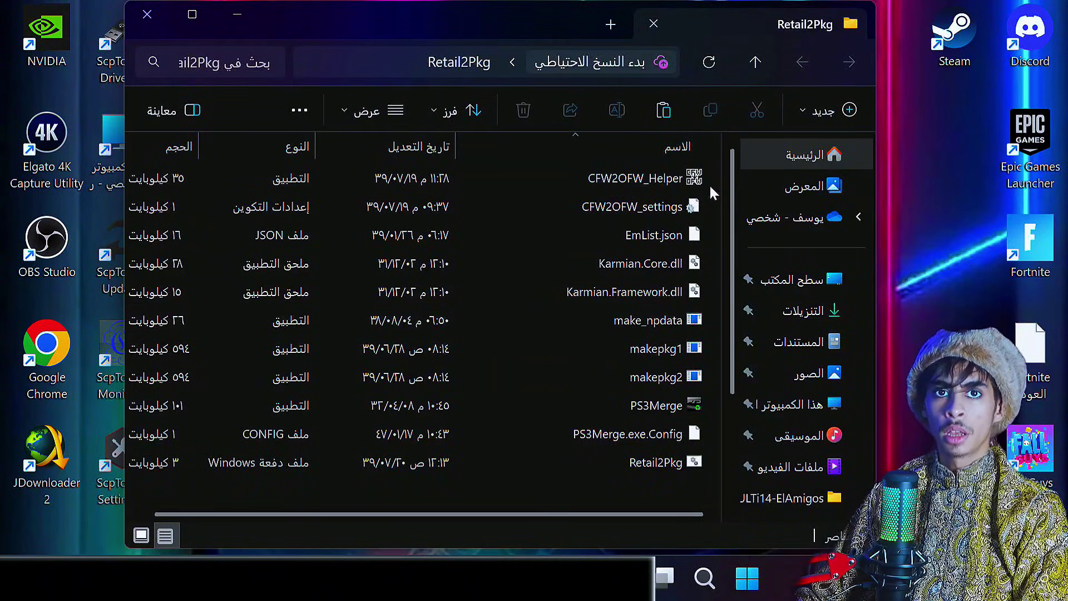
pyautogui.rightClick(644, 486)
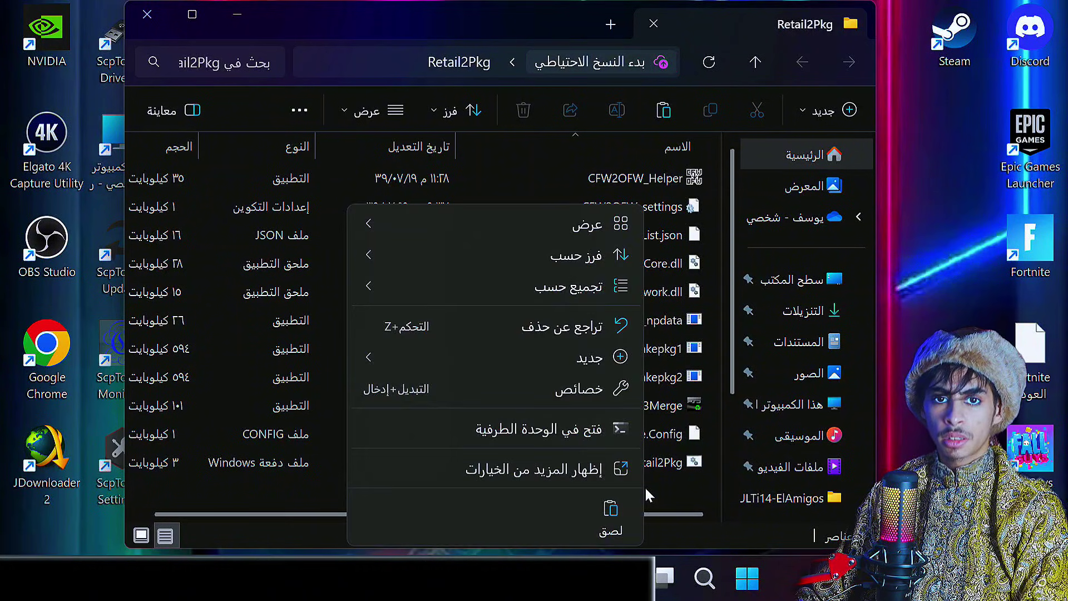
pyautogui.click(617, 507)
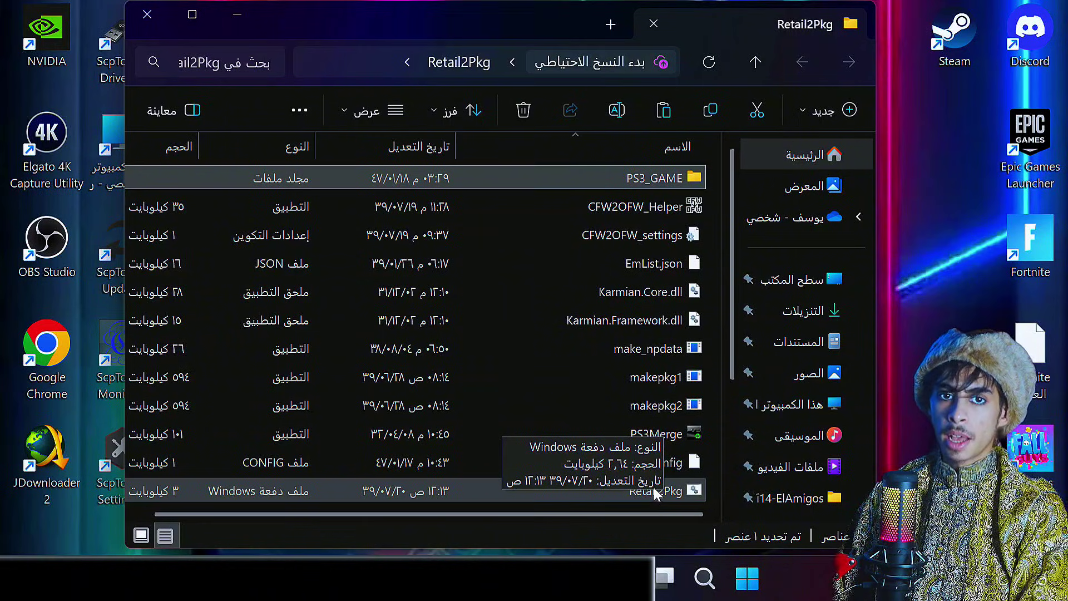
# Run the Retail2Pkg batch file to build the game's PKG files, and close its console once it has finished
pyautogui.click(654, 489)
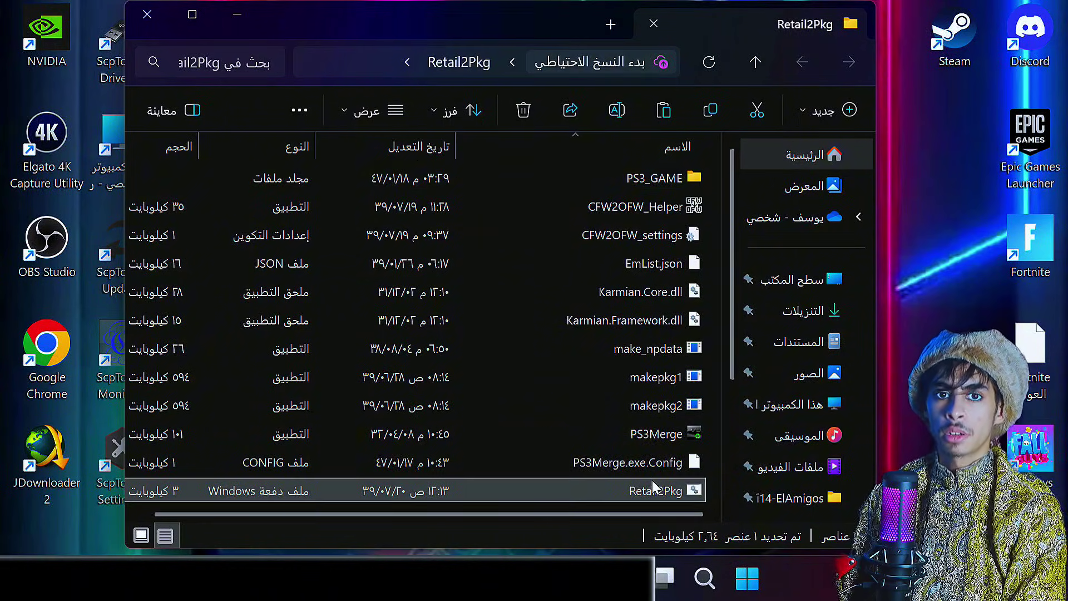
pyautogui.doubleClick(653, 491)
pyautogui.moveTo(652, 146); pyautogui.dragTo(556, 2)
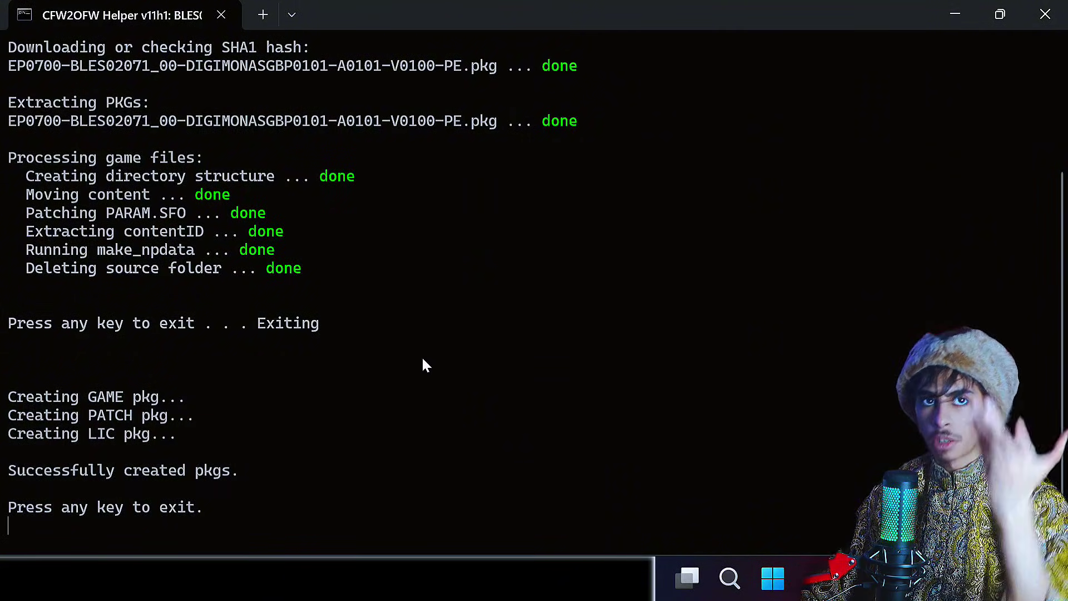
pyautogui.click(1029, 18)
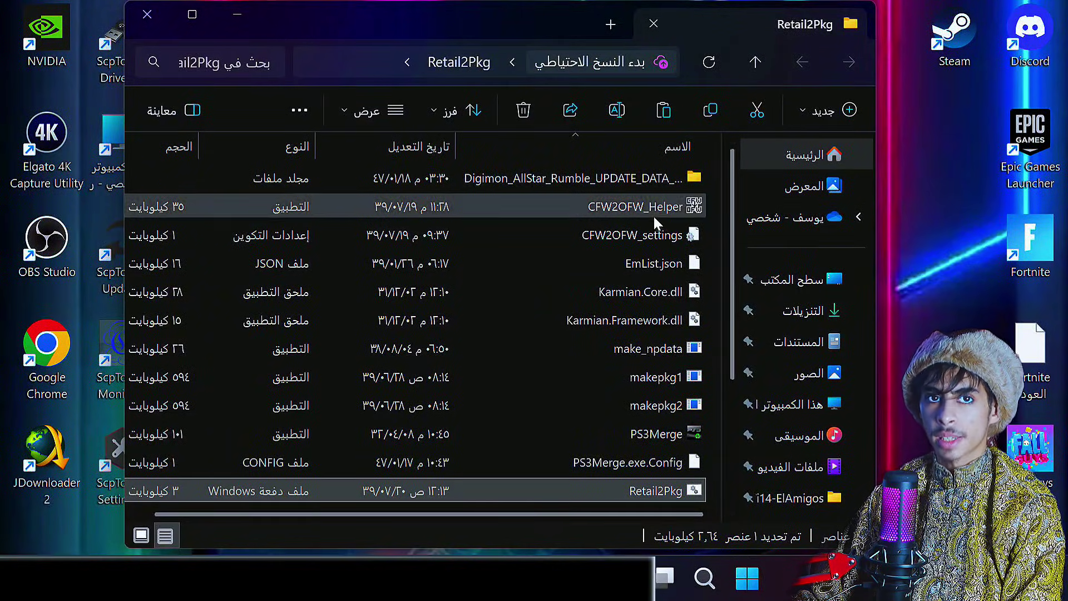
# Move the Retail2Pkg window aside and check the size of the extracted Digimon folder on the desktop in its properties
pyautogui.moveTo(645, 183)
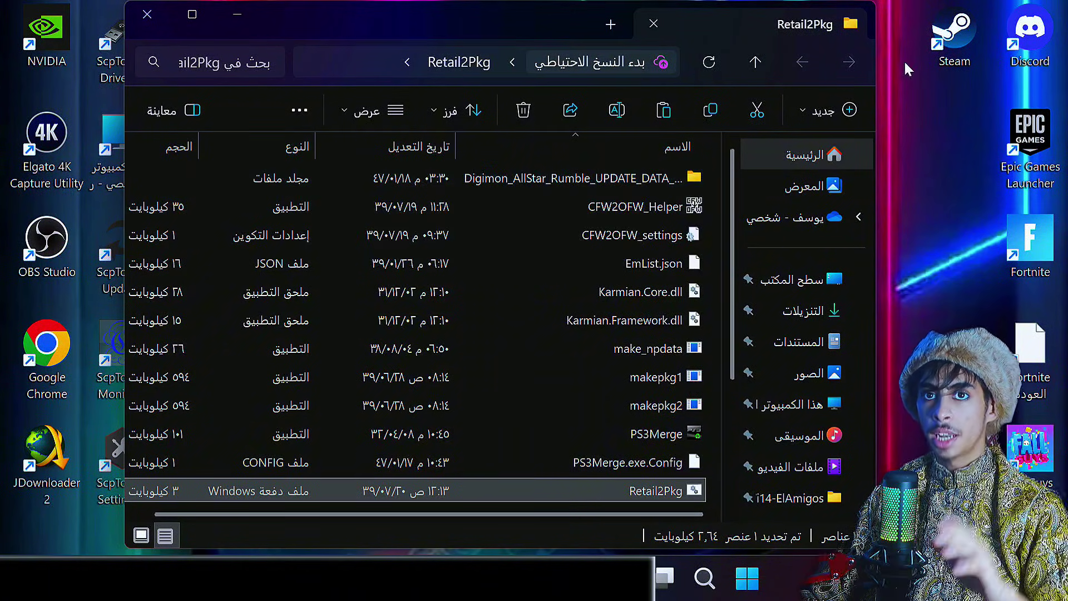
pyautogui.moveTo(579, 25); pyautogui.dragTo(344, 25)
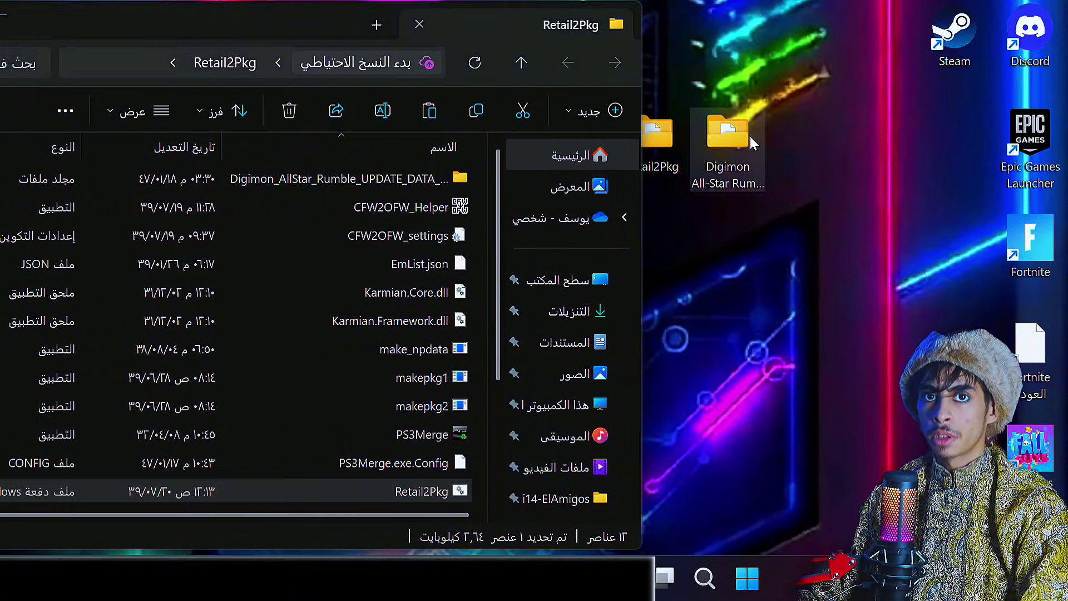
pyautogui.rightClick(749, 135)
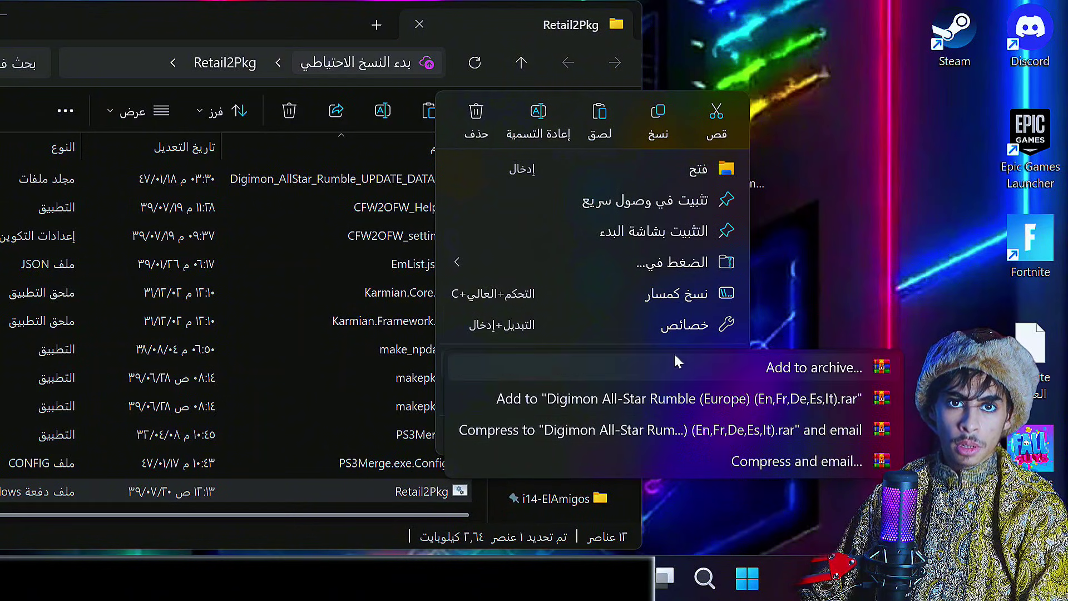
pyautogui.click(689, 316)
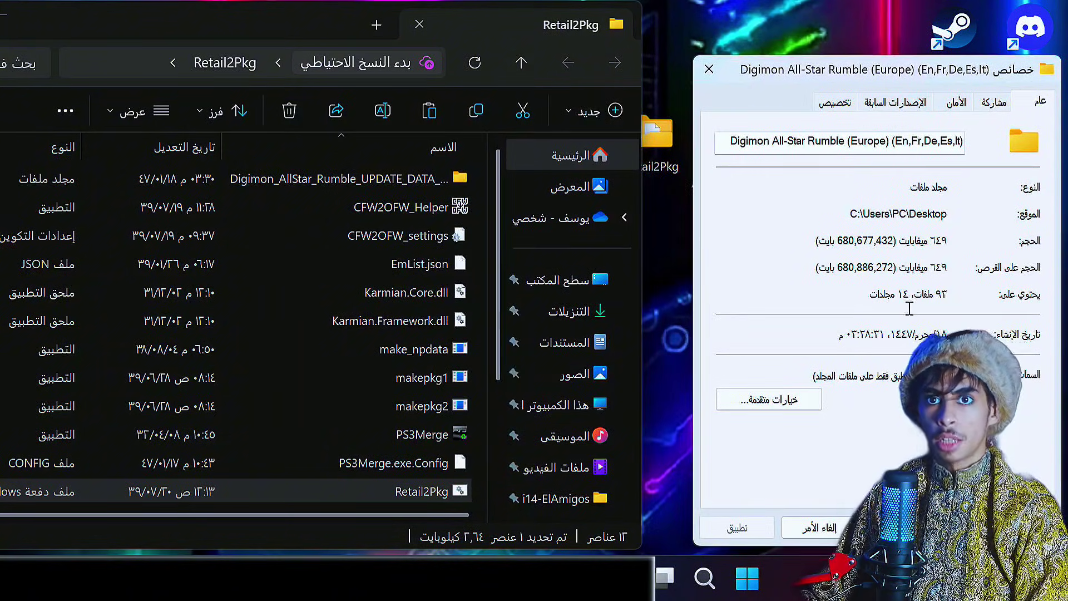
pyautogui.click(708, 69)
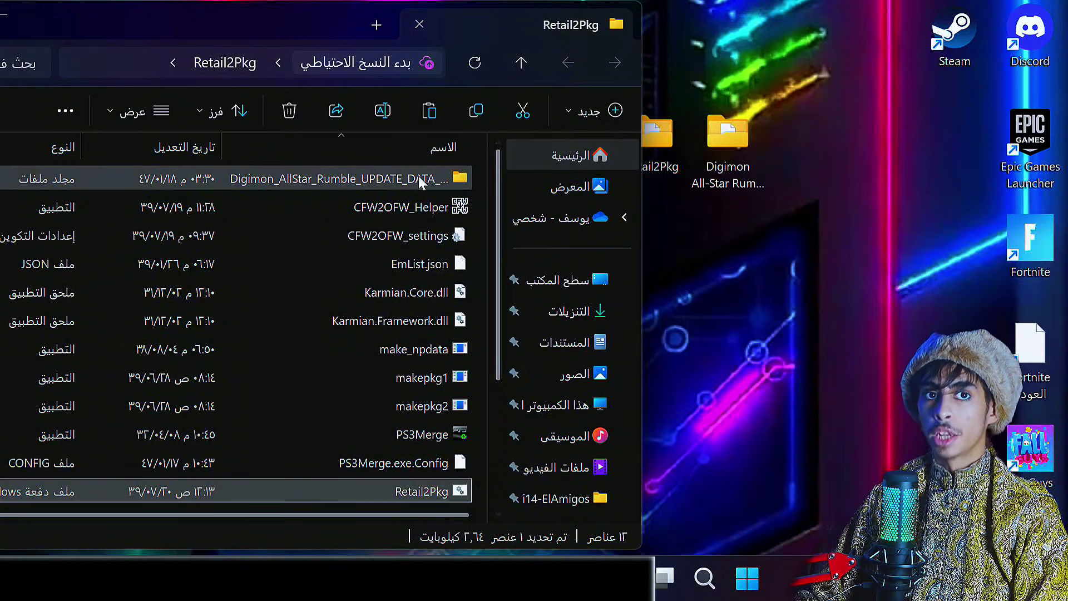
# Check the size of the generated Digimon_AllStar_Rumble_UPDATE_DATA folder in its properties
pyautogui.click(421, 182)
pyautogui.rightClick(421, 181)
pyautogui.click(358, 312)
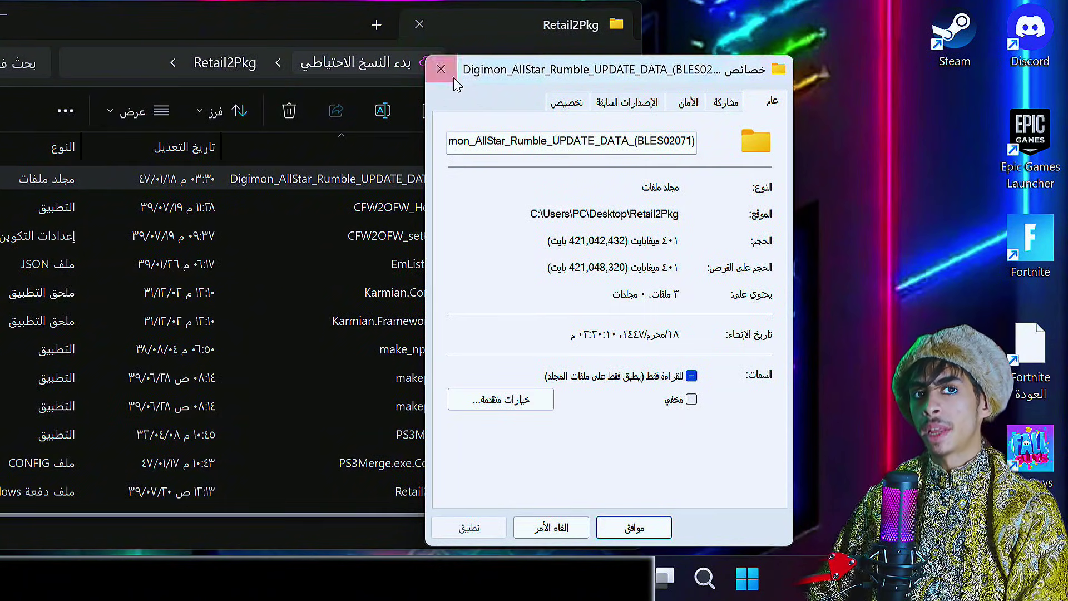
pyautogui.click(440, 70)
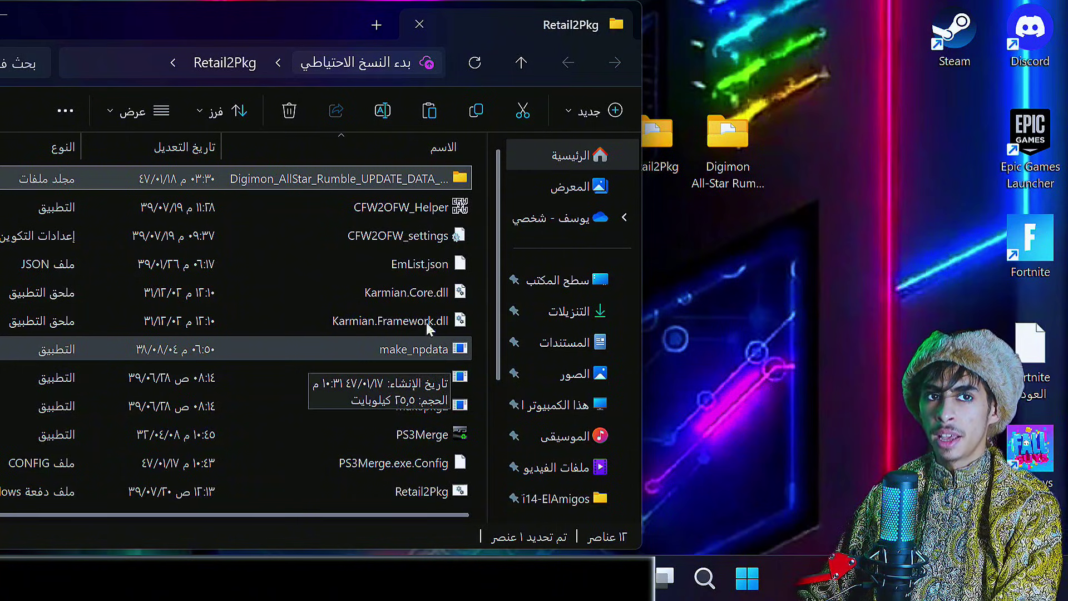
# Open the Digimon_AllStar_Rumble_UPDATE_DATA folder to view its PKG files and reposition the window on the desktop
pyautogui.doubleClick(385, 181)
pyautogui.moveTo(301, 26); pyautogui.dragTo(404, 35)
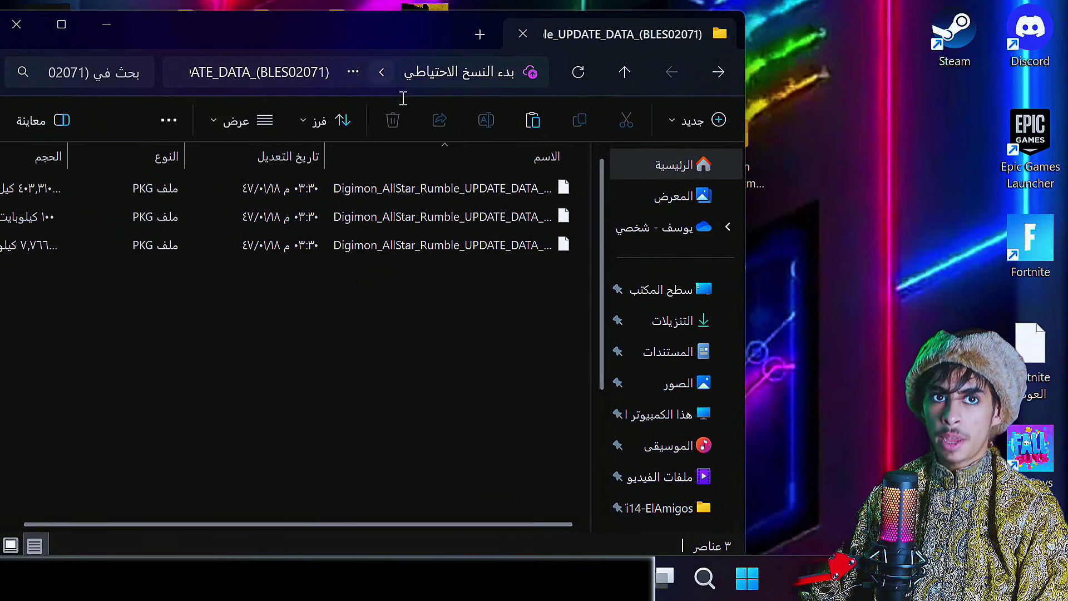